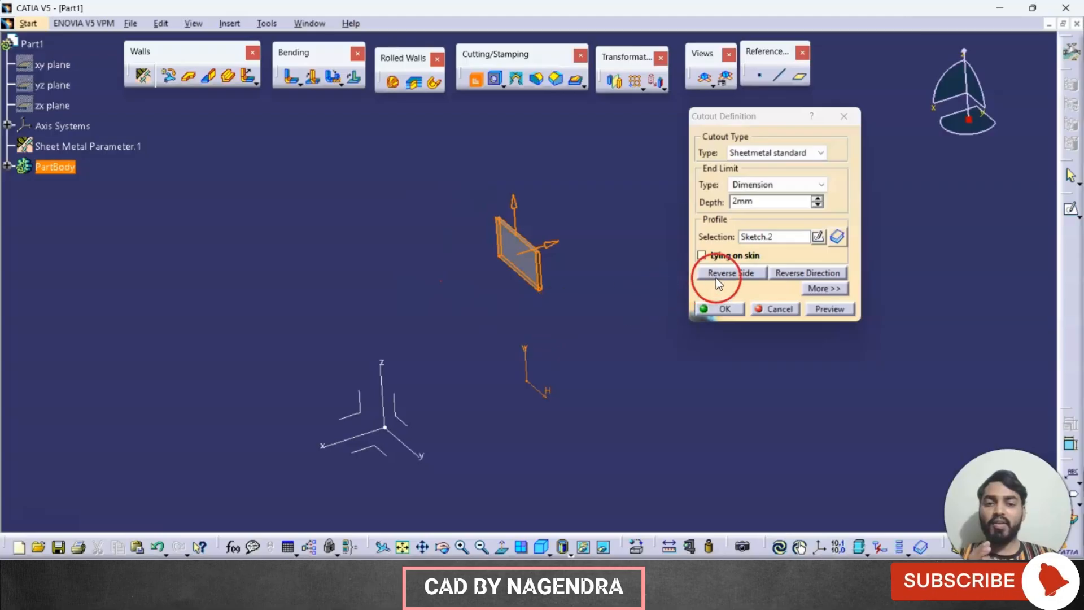
Step: Preview and create the 2 mm deep standard sheet-metal cutout from Sketch.2 in the upright wall
click(825, 308)
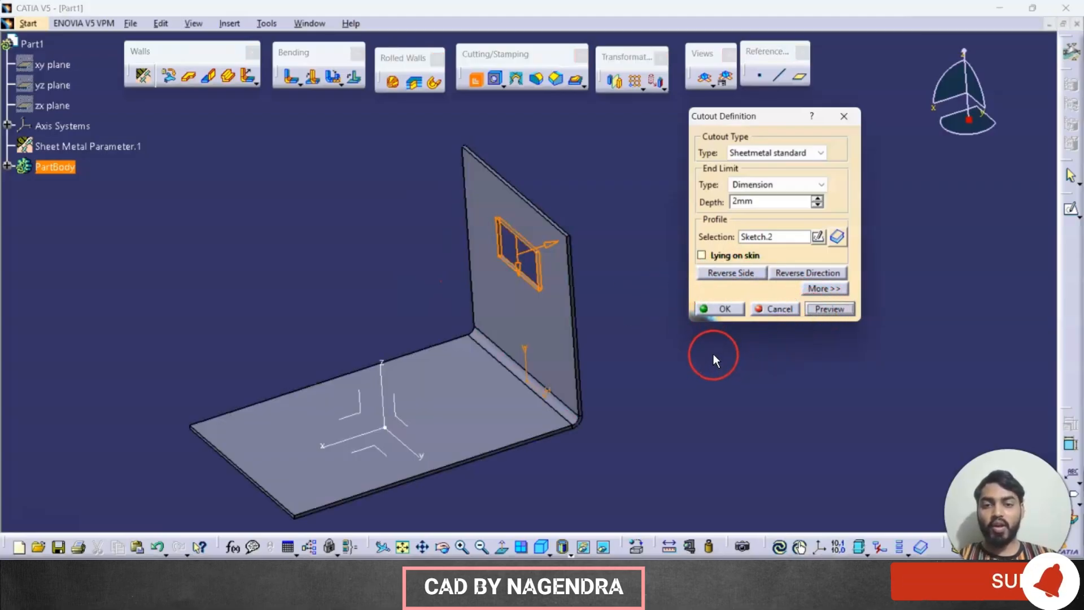
middle_drag(600, 336, 655, 309)
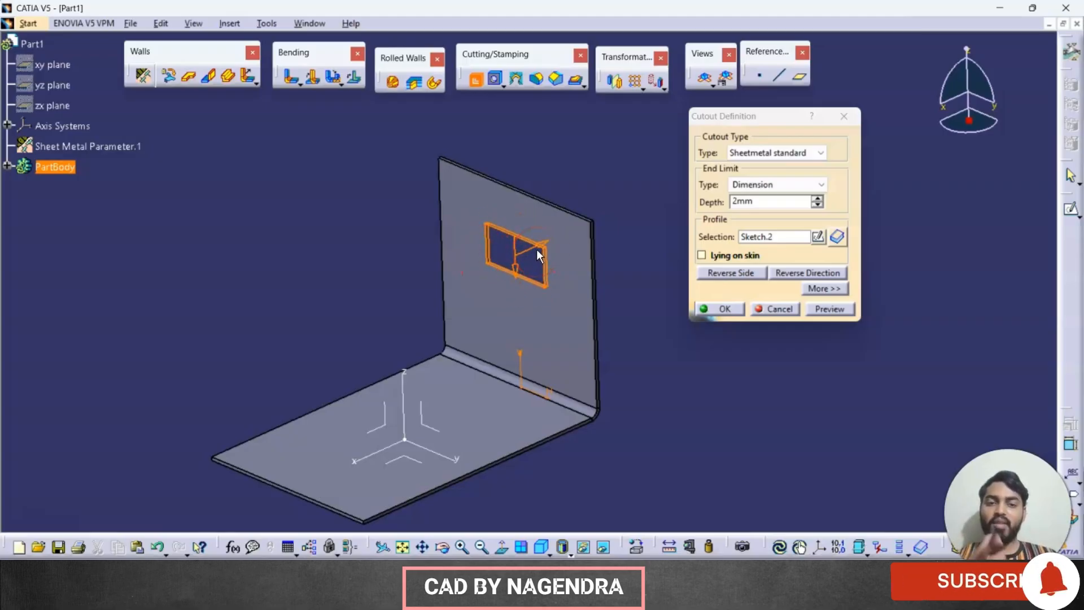
click(719, 310)
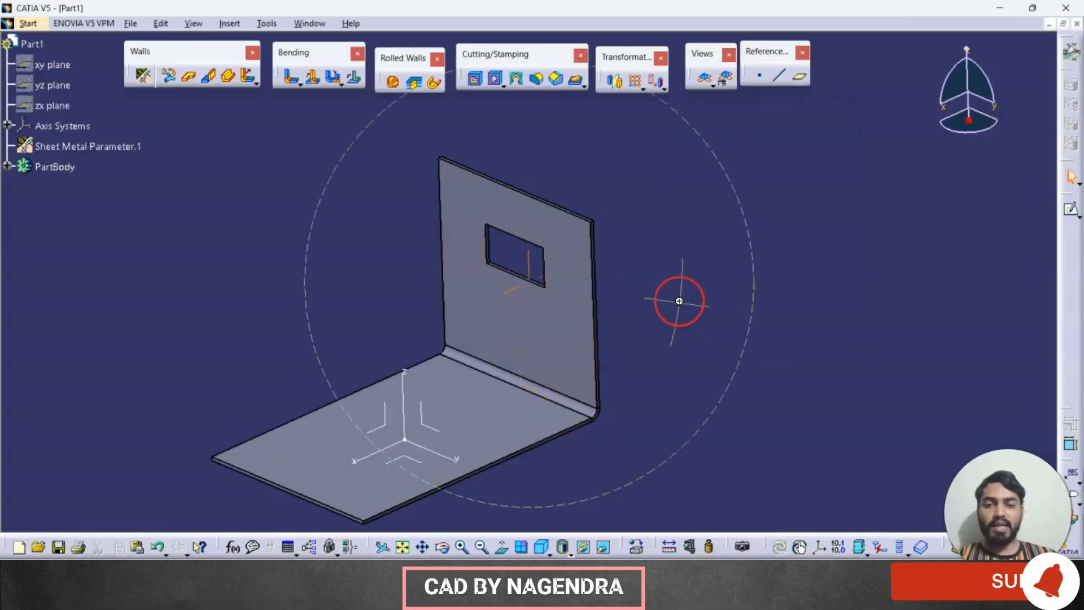
middle_drag(679, 300, 682, 333)
middle_drag(747, 266, 790, 249)
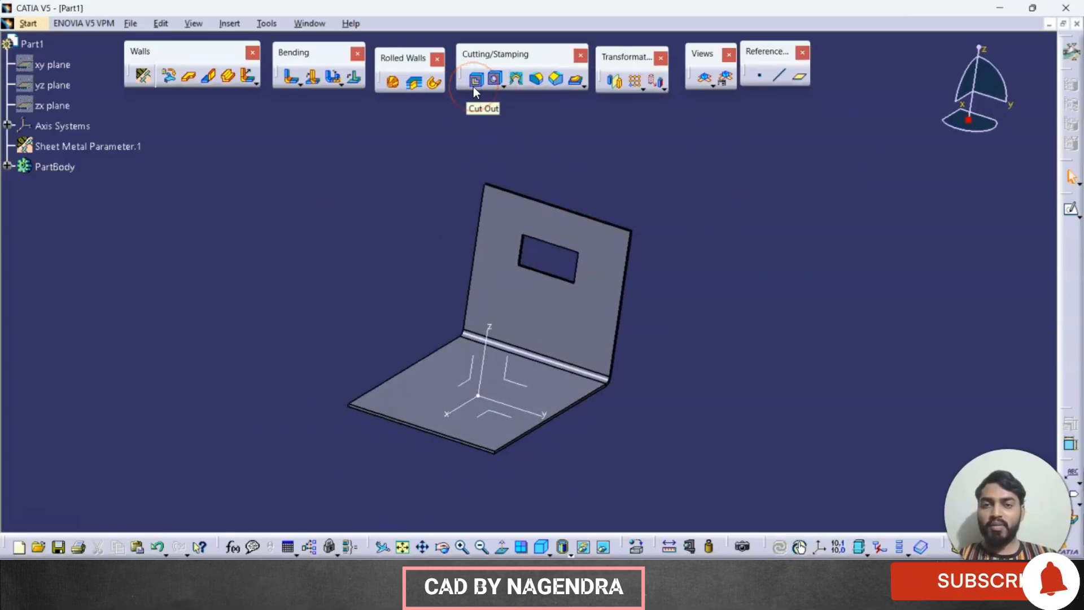
Step: Start a hole on the upright wall's face, below the rectangular cutout and near the wall's side edge
click(504, 83)
drag(509, 99, 509, 128)
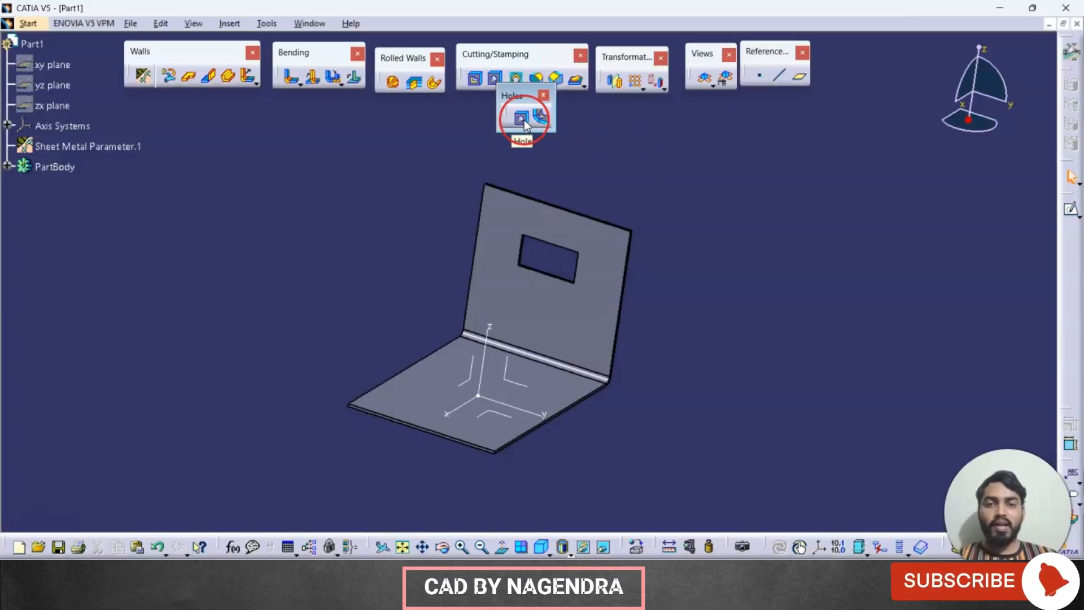
click(524, 120)
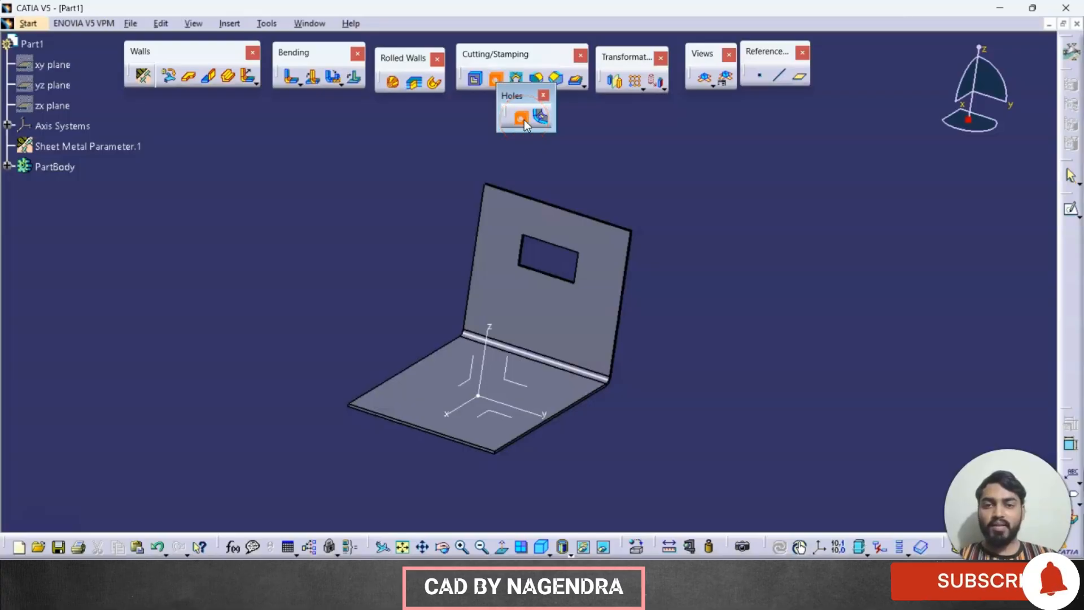
middle_drag(745, 265, 696, 268)
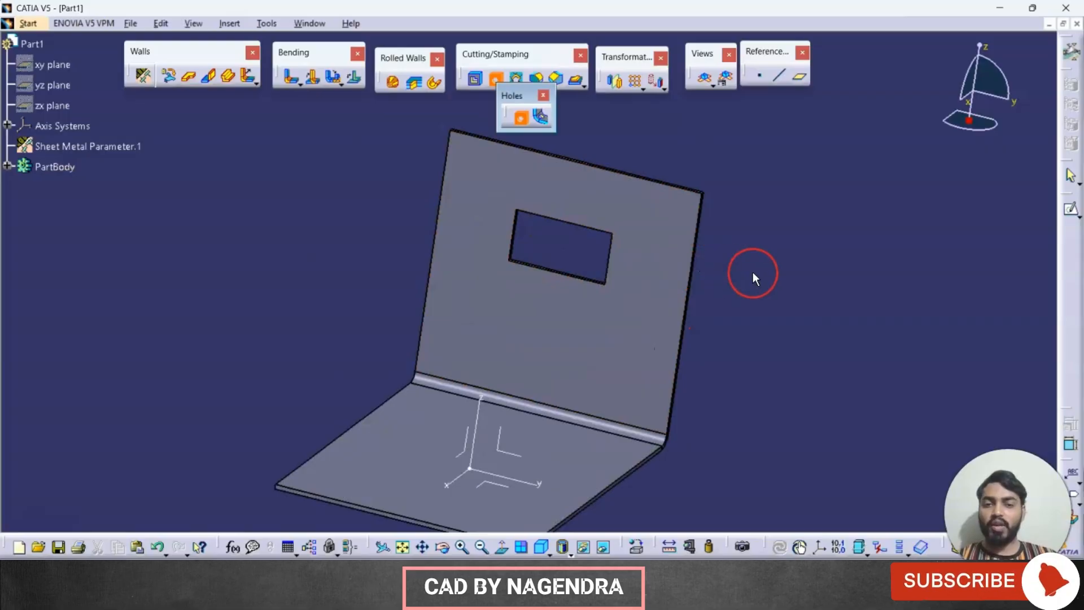
click(647, 337)
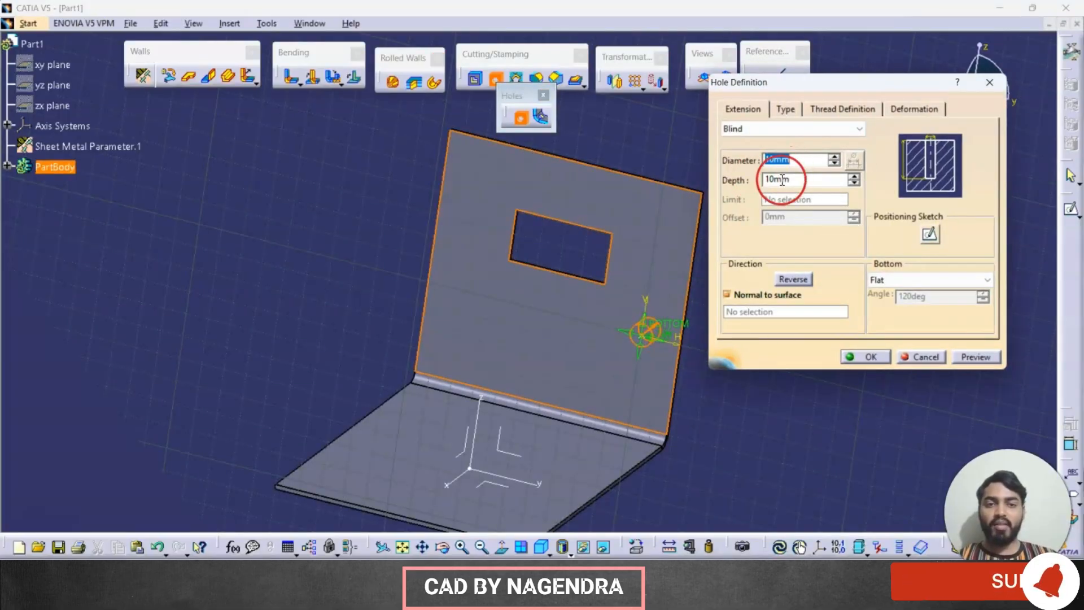
Step: Examine the hole's type, thread definition, deformation and extension settings
click(785, 109)
click(843, 109)
click(924, 110)
click(833, 109)
click(785, 109)
click(748, 109)
Step: Set the hole's diameter to 15 mm and its extent to Up To Next, and preview it
click(809, 159)
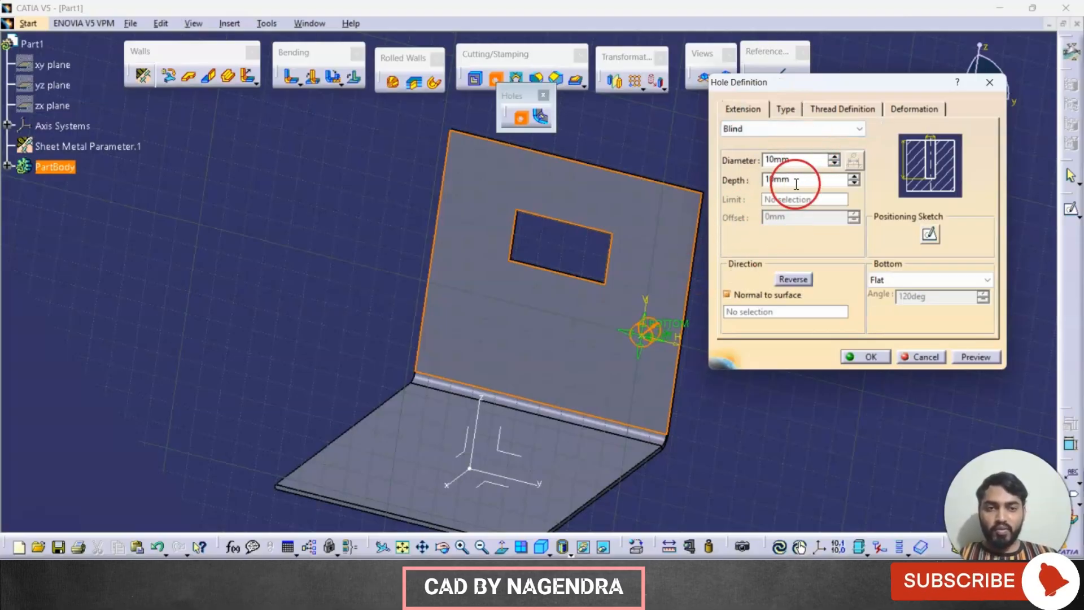
double_click(800, 163)
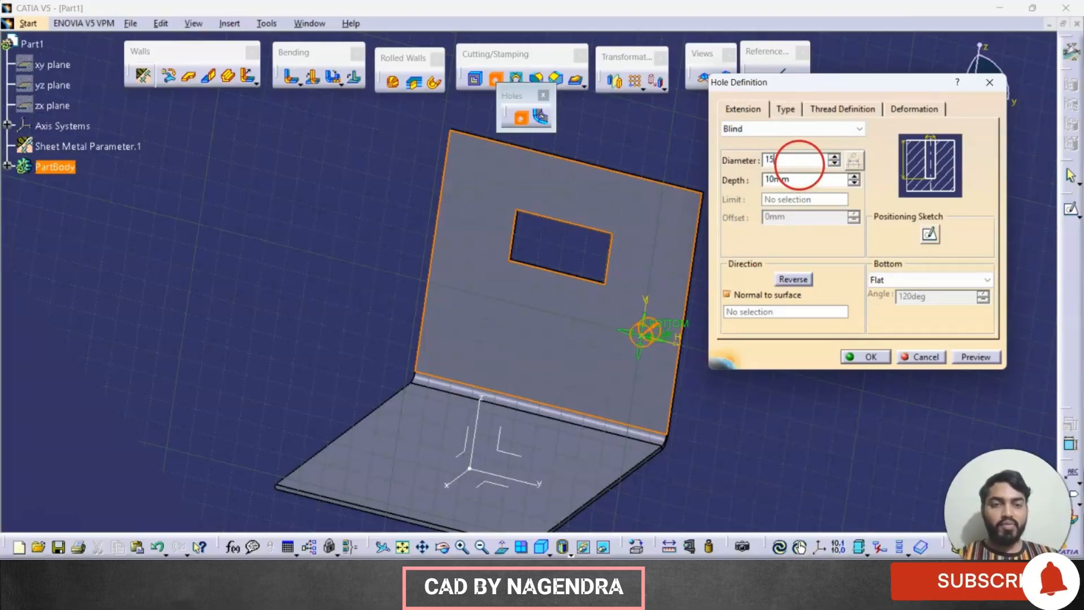
click(770, 130)
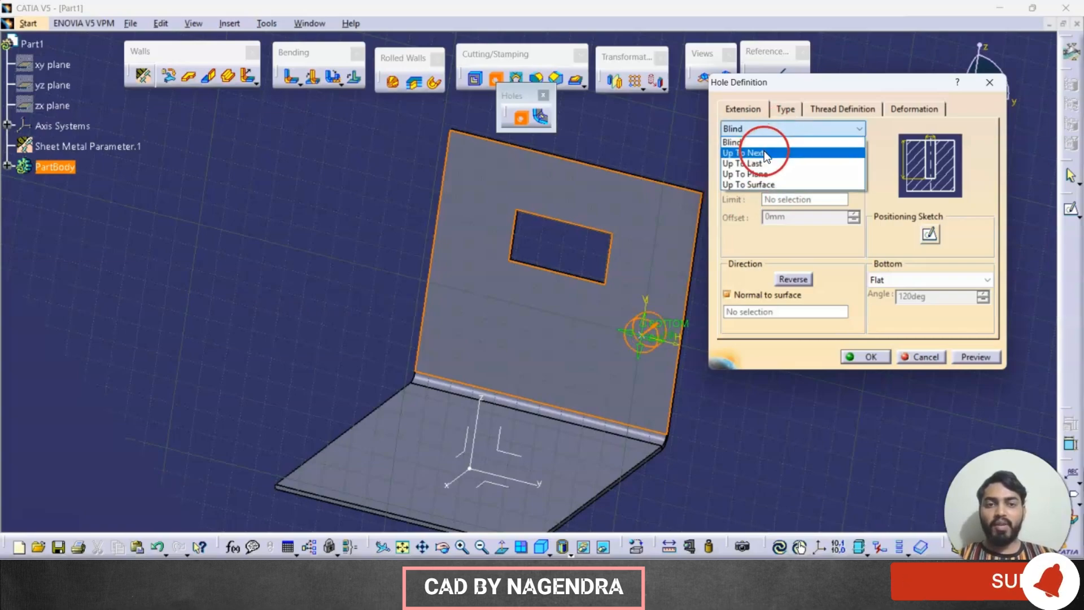
click(765, 155)
click(975, 357)
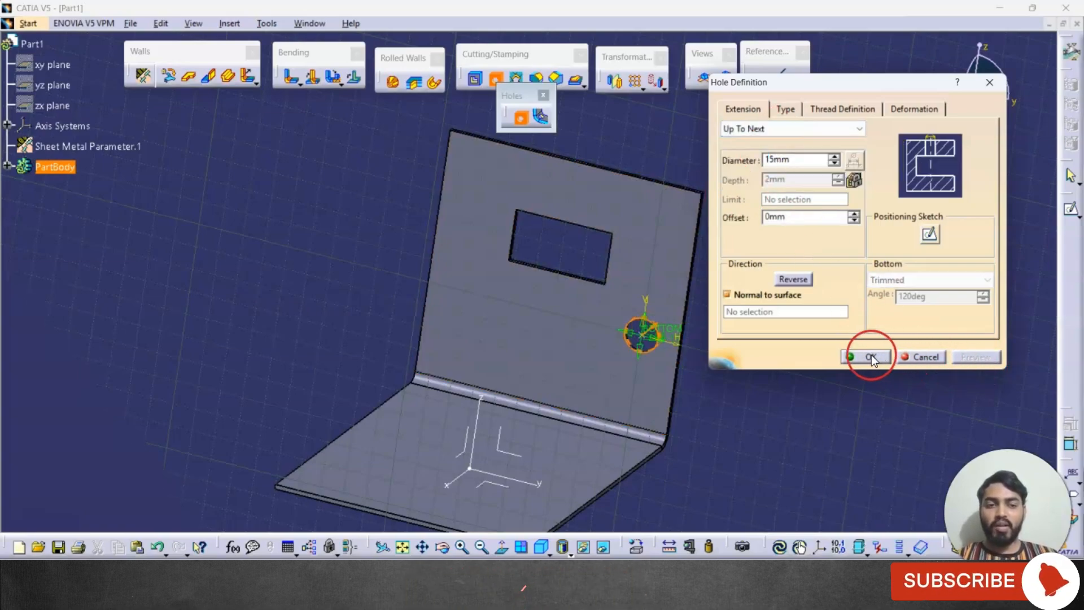
Step: Check the hole's positioning sketch and create the hole in the upright wall
click(929, 234)
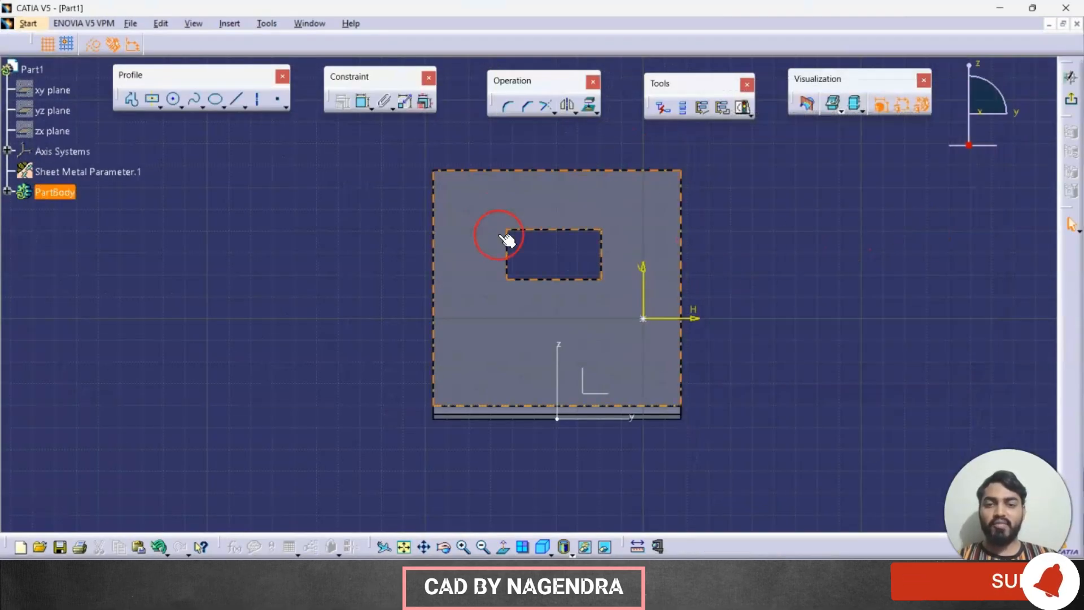
click(1071, 100)
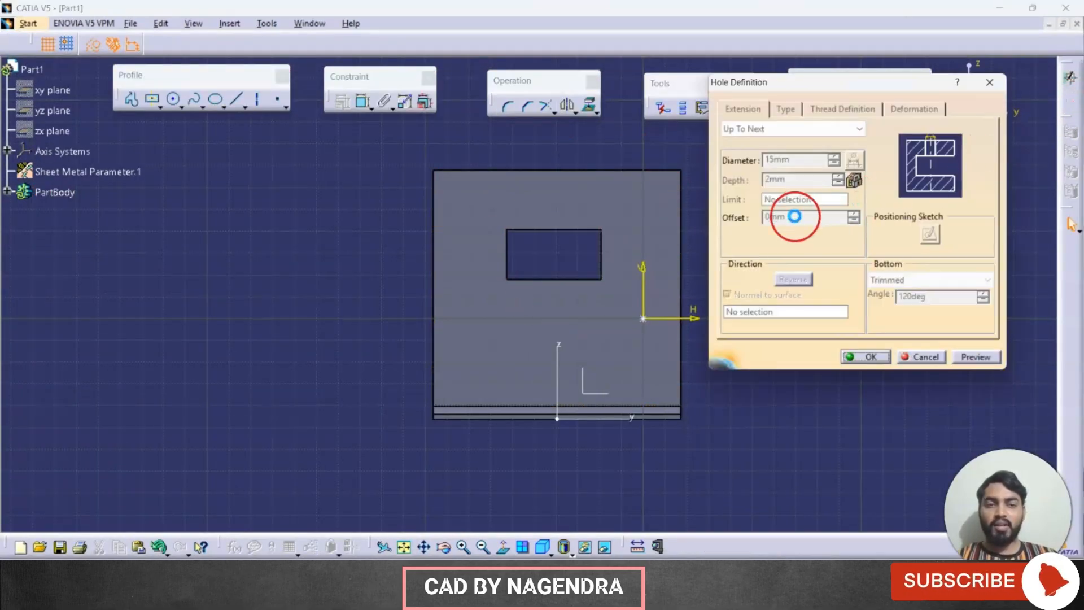
click(863, 358)
middle_drag(784, 380, 693, 284)
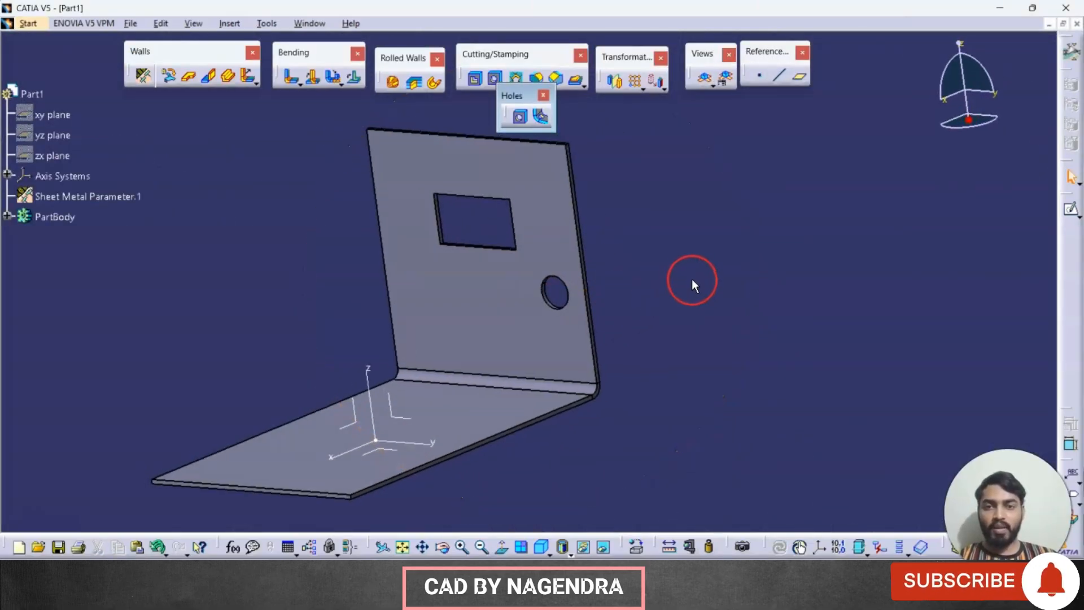
click(540, 118)
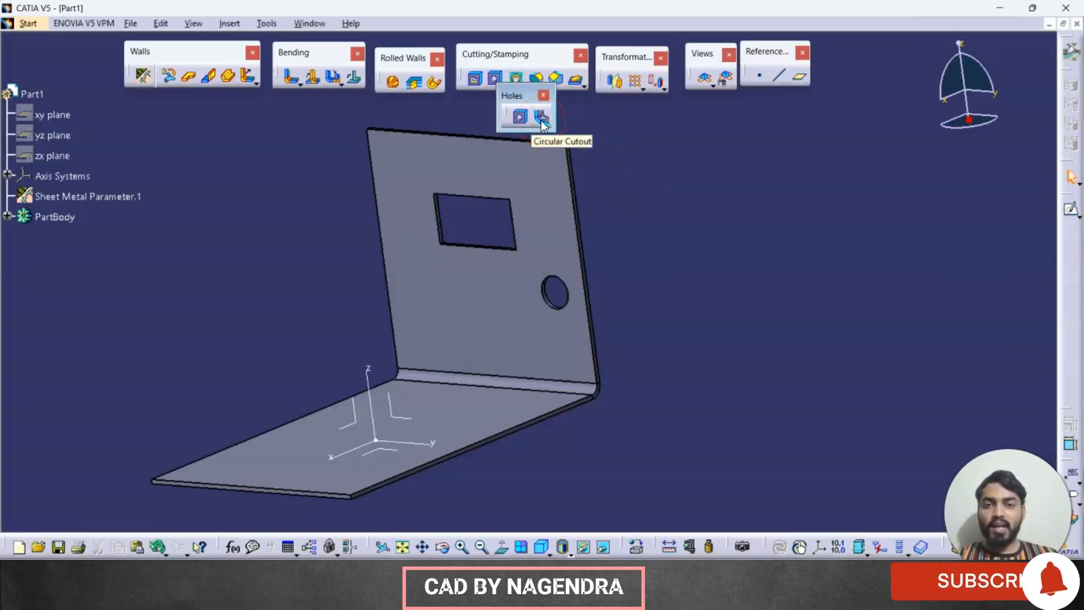
middle_drag(652, 381, 395, 399)
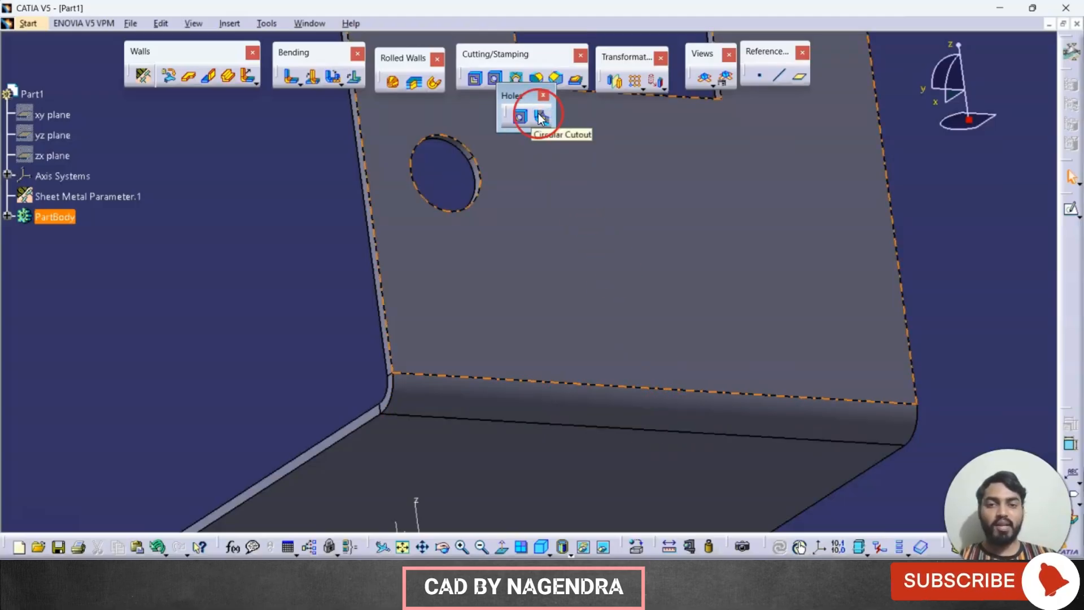
click(516, 242)
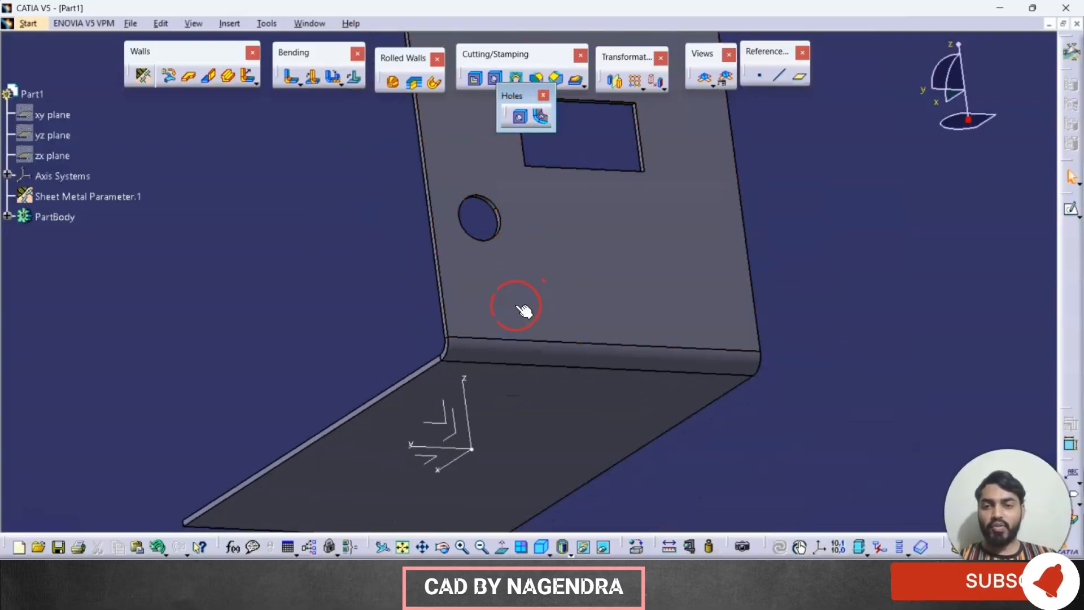
click(520, 168)
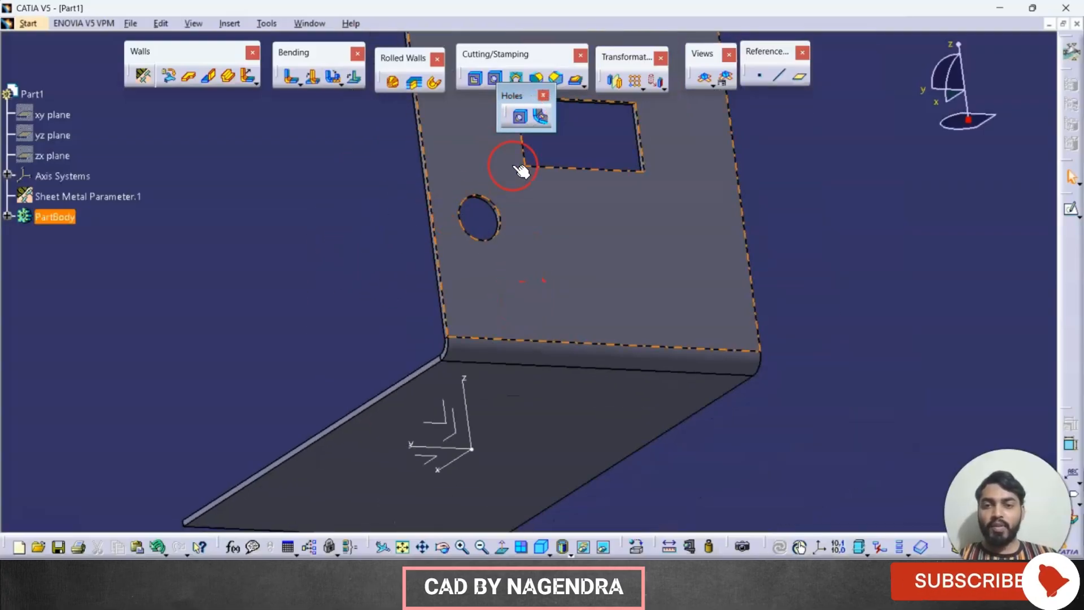
Step: Create an Up To Next hole with a smaller diameter near the middle of the bend's outer face
click(519, 118)
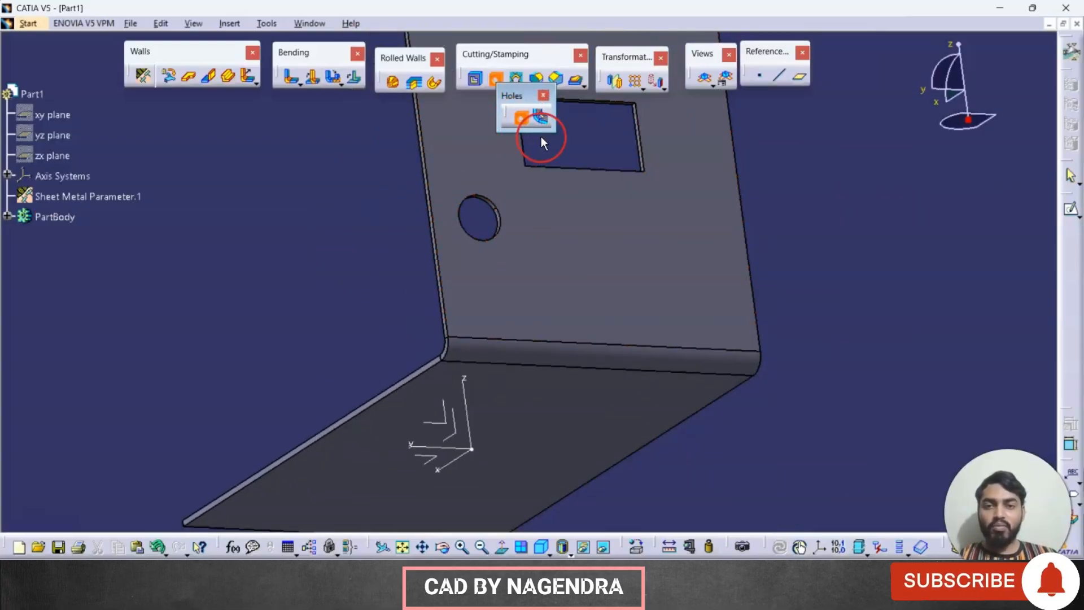
click(625, 360)
middle_drag(609, 269, 512, 412)
double_click(796, 164)
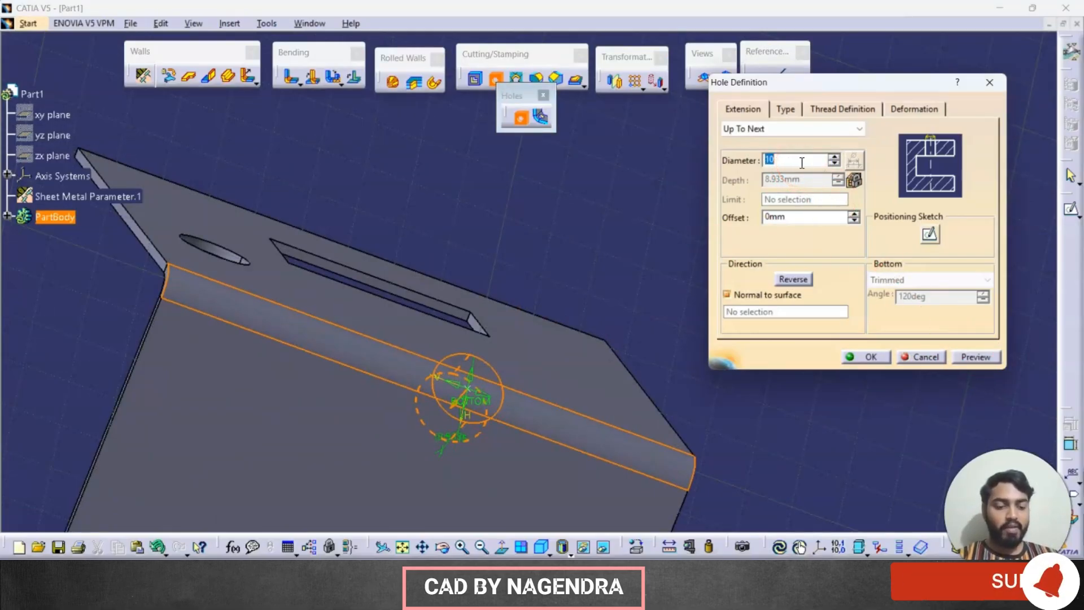
click(981, 361)
mouse_move(588, 322)
middle_down()
mouse_move(557, 346)
mouse_move(570, 361)
middle_up()
click(857, 360)
middle_drag(670, 367, 484, 361)
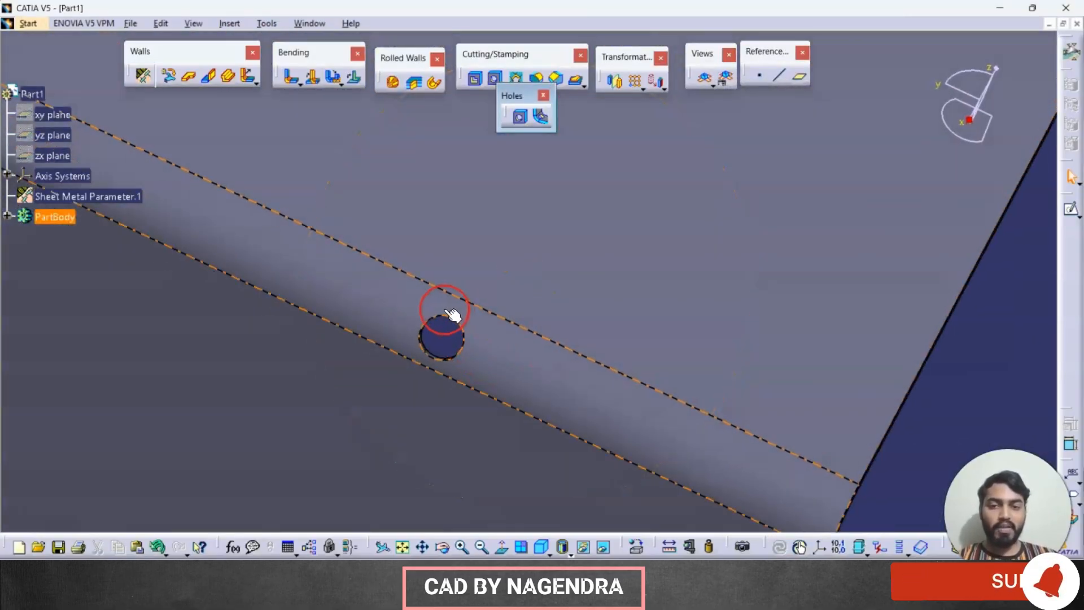
click(524, 124)
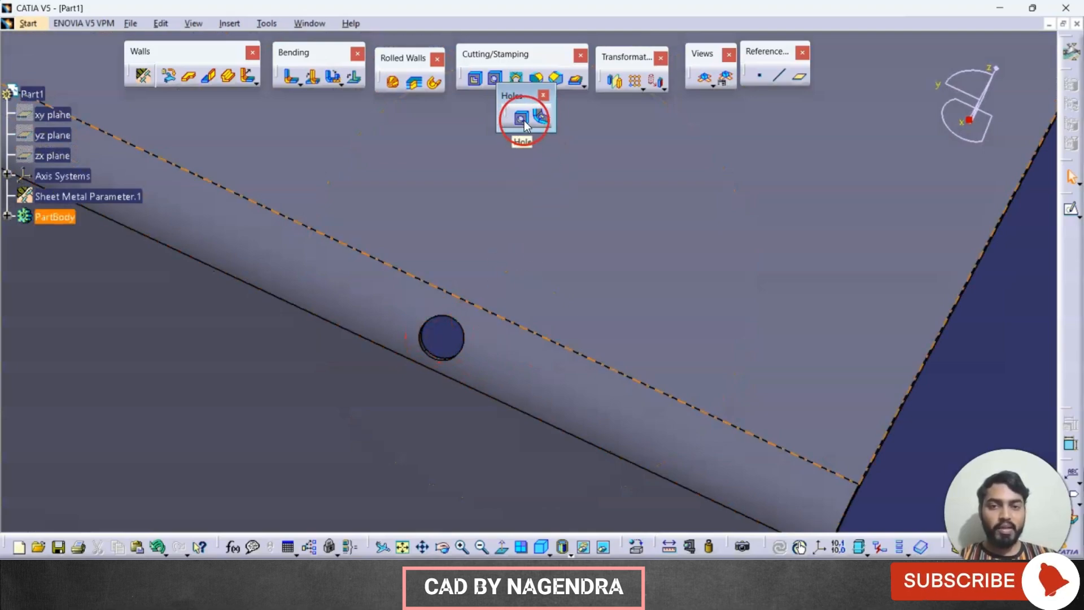
click(540, 120)
middle_drag(489, 290, 581, 380)
drag(925, 344, 864, 152)
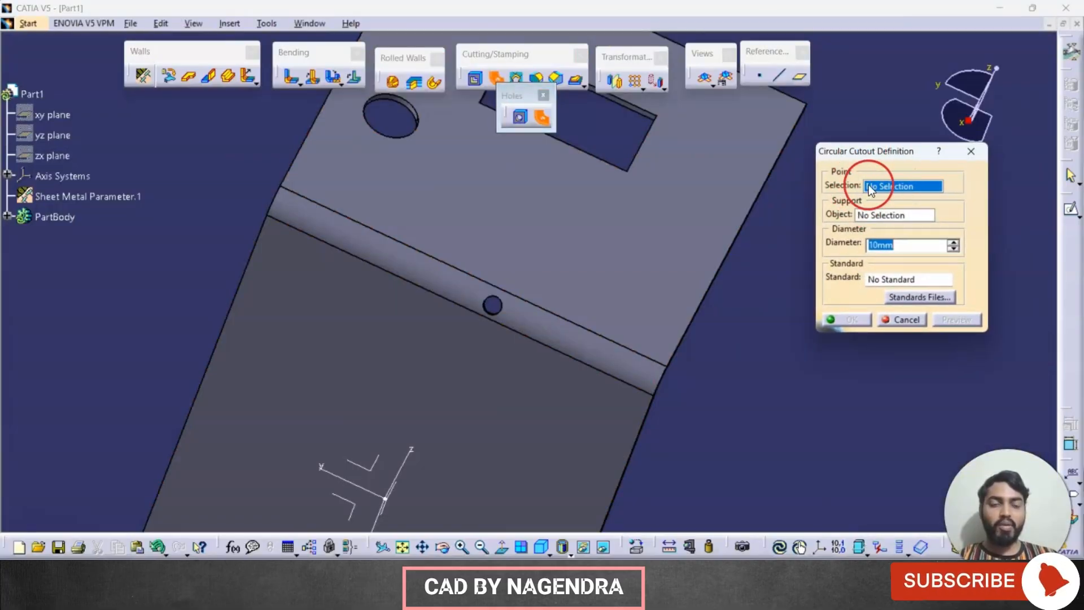
click(885, 188)
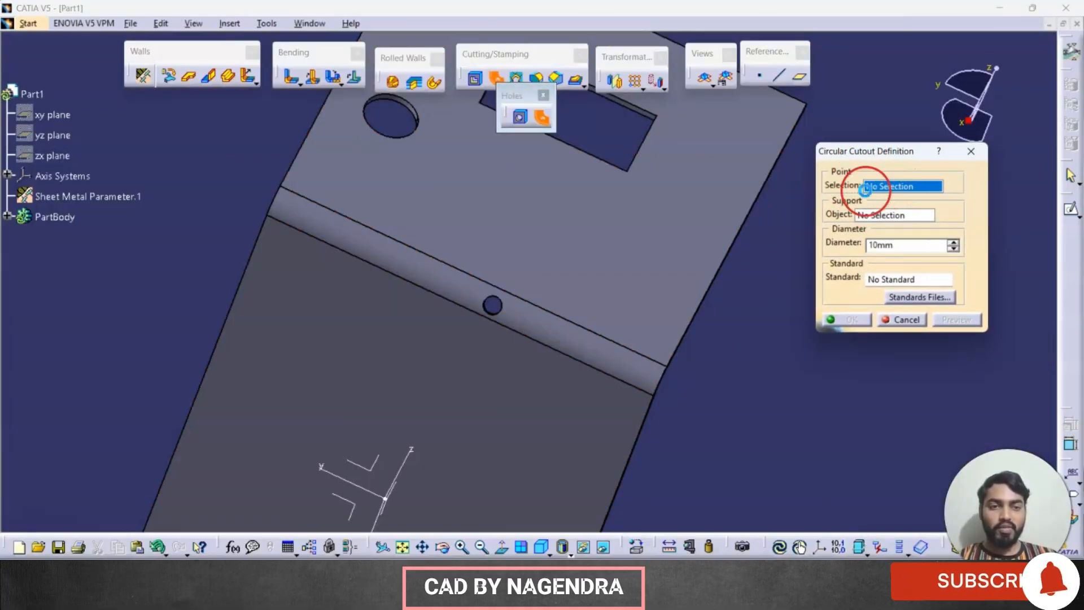
click(900, 318)
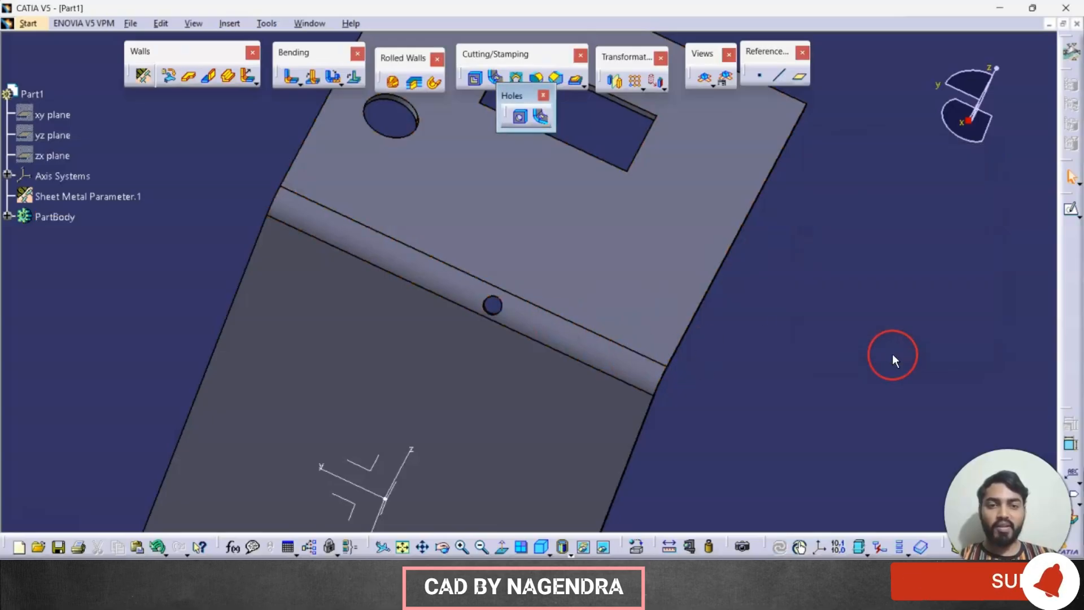
Step: Create a reference point on the bend's outer face, about 34 mm from its middle
click(760, 79)
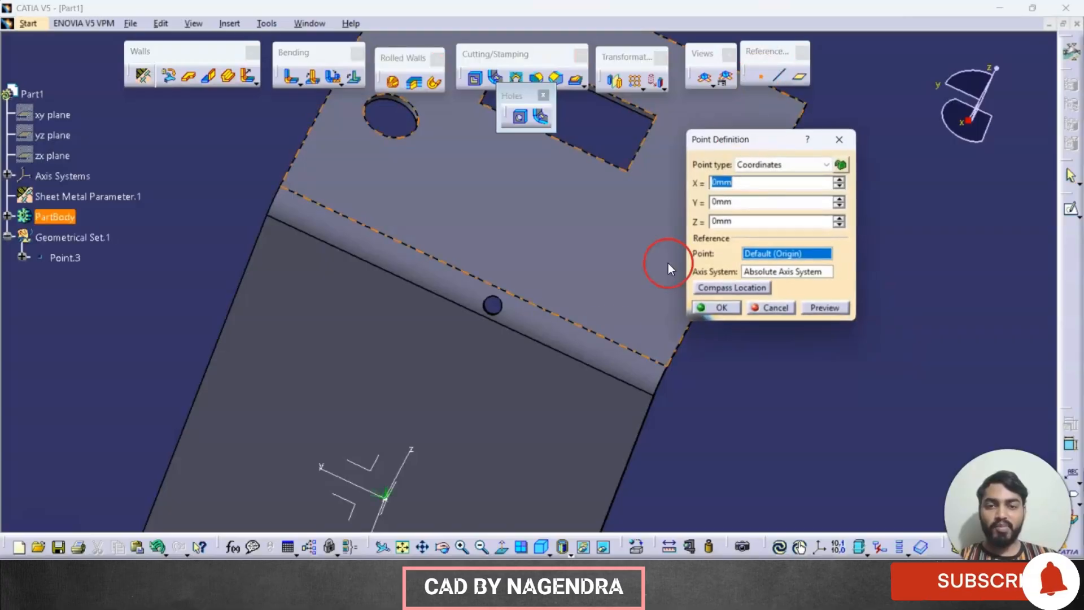
click(359, 242)
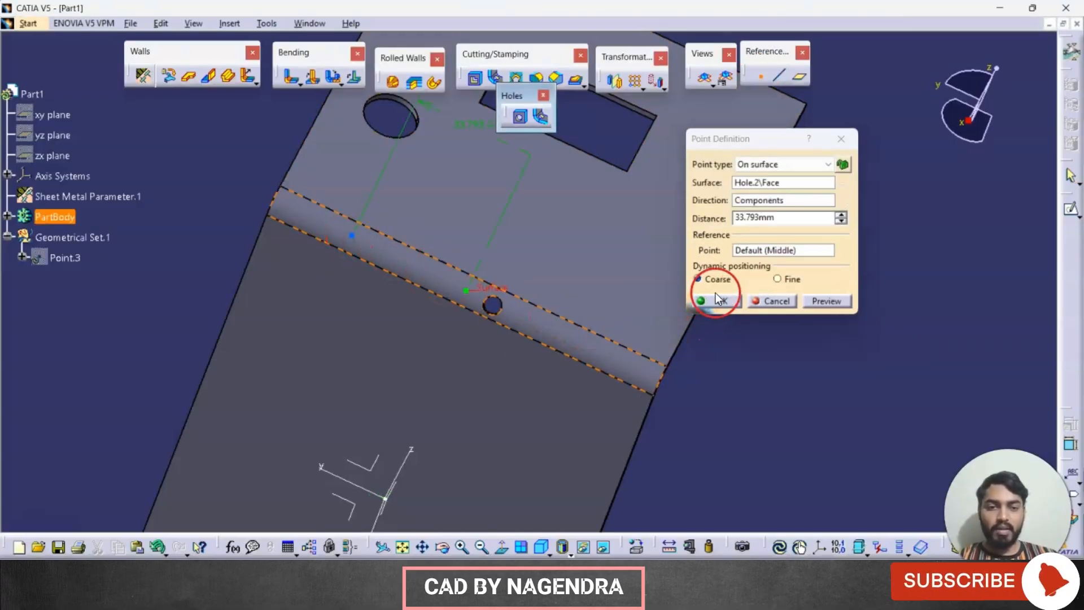
click(717, 301)
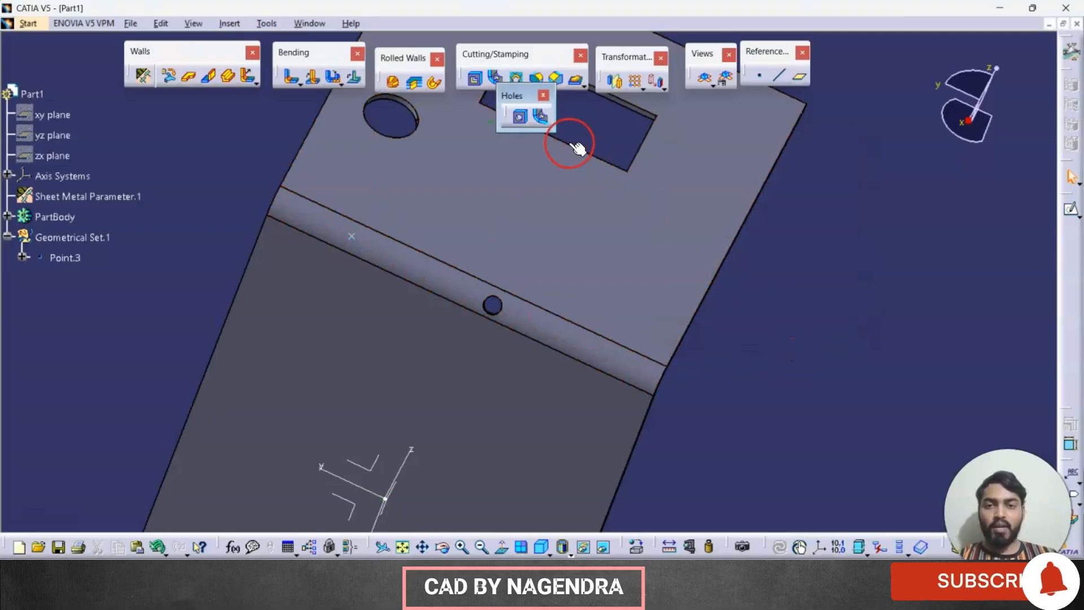
Step: Create a 5 mm circular cutout at the new point with the bend face as support, and show the part isometrically
click(540, 117)
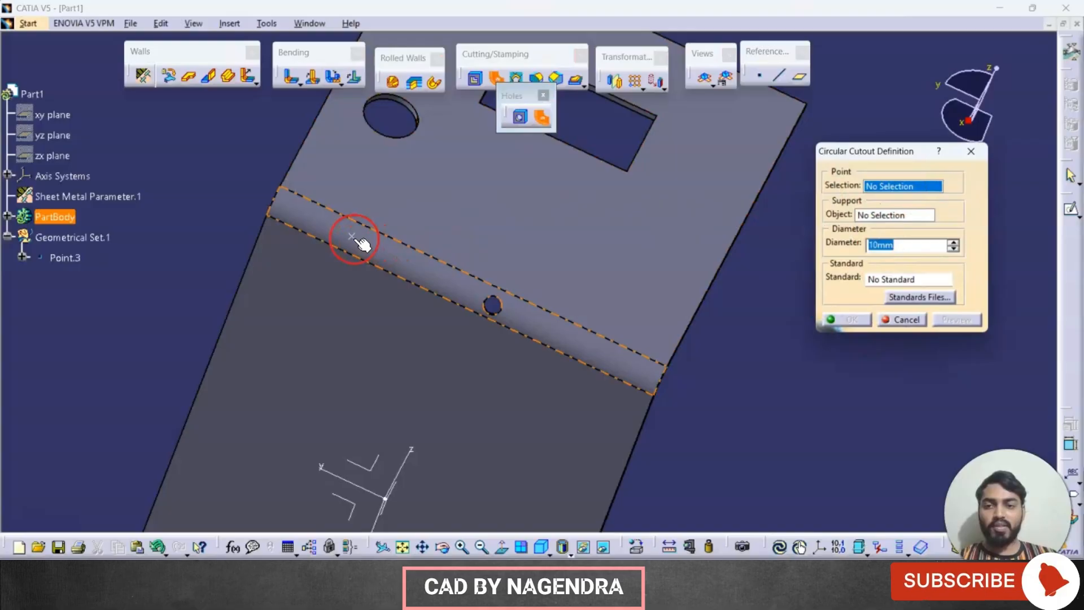
click(351, 236)
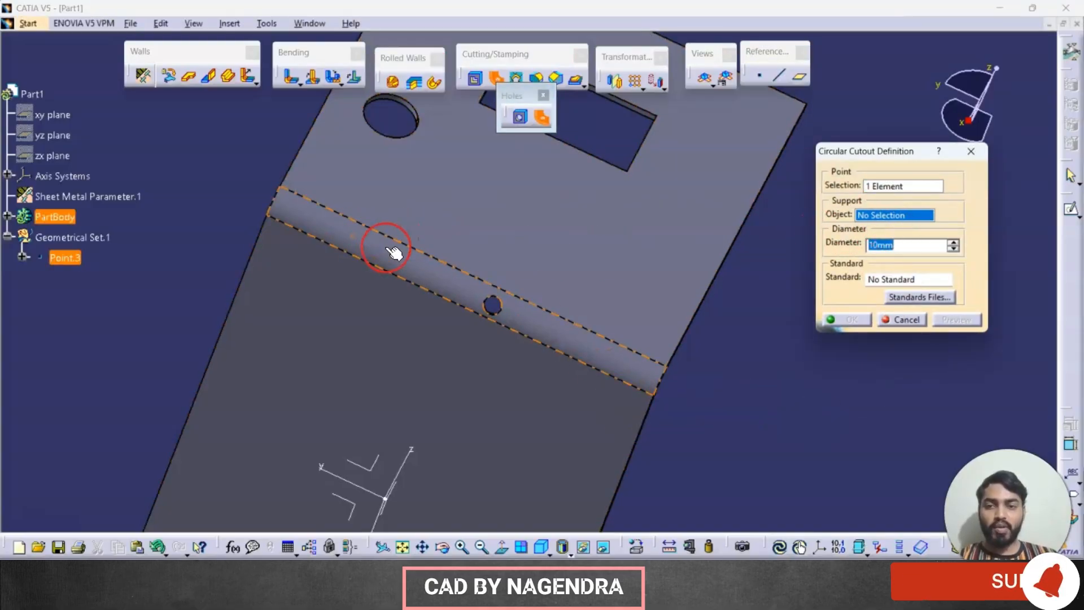
click(381, 248)
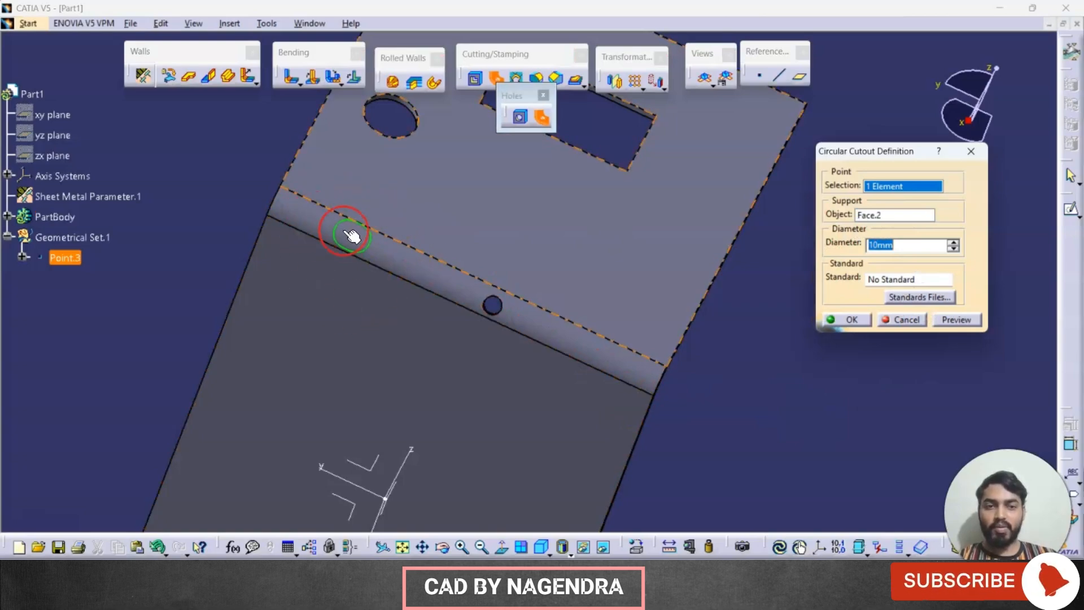
text(5)
click(956, 319)
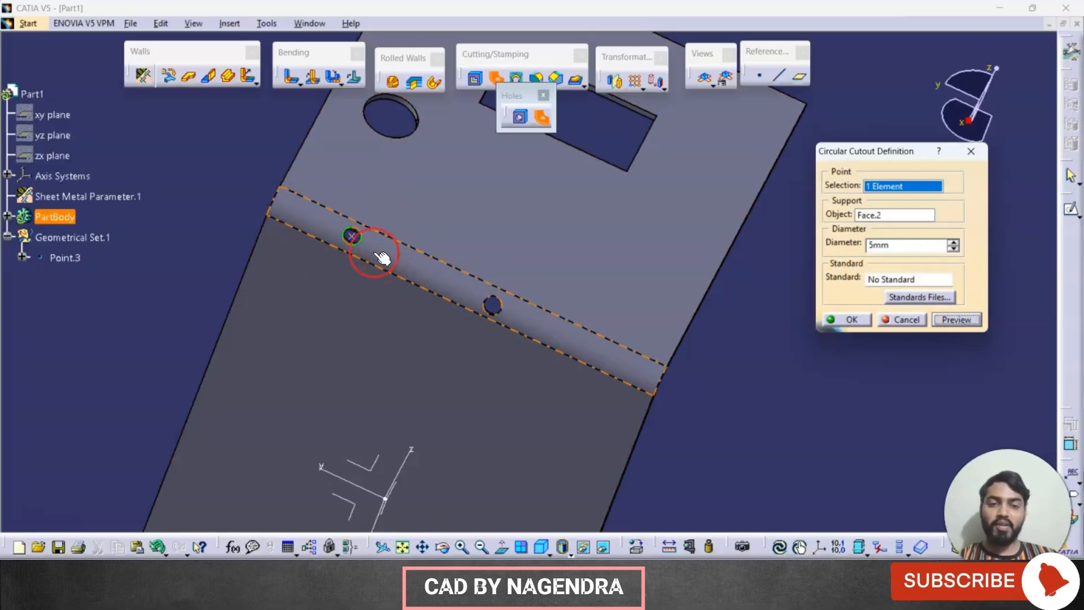
click(850, 320)
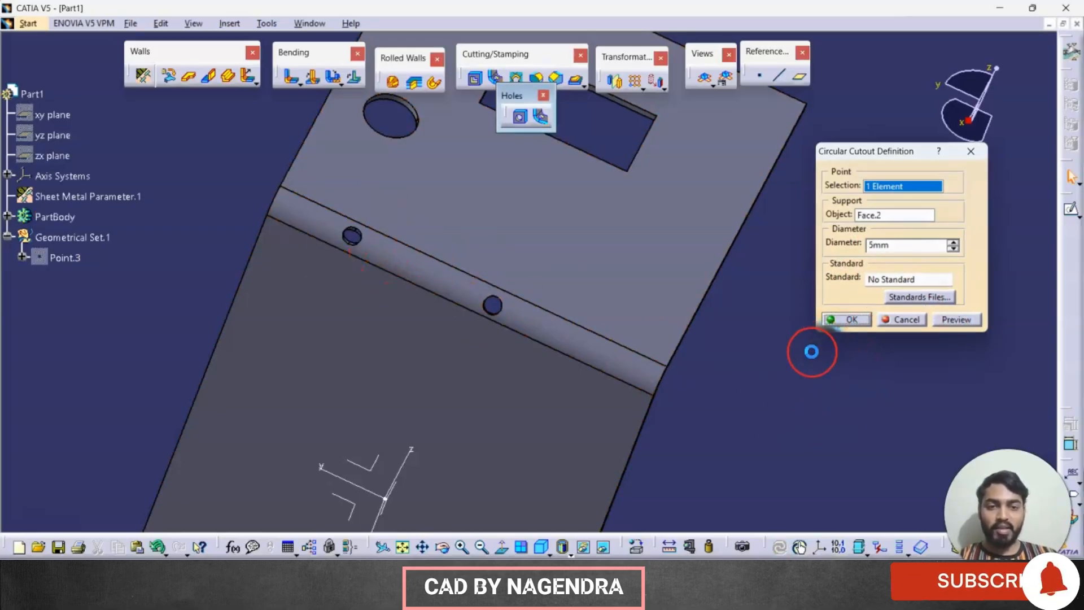
click(536, 546)
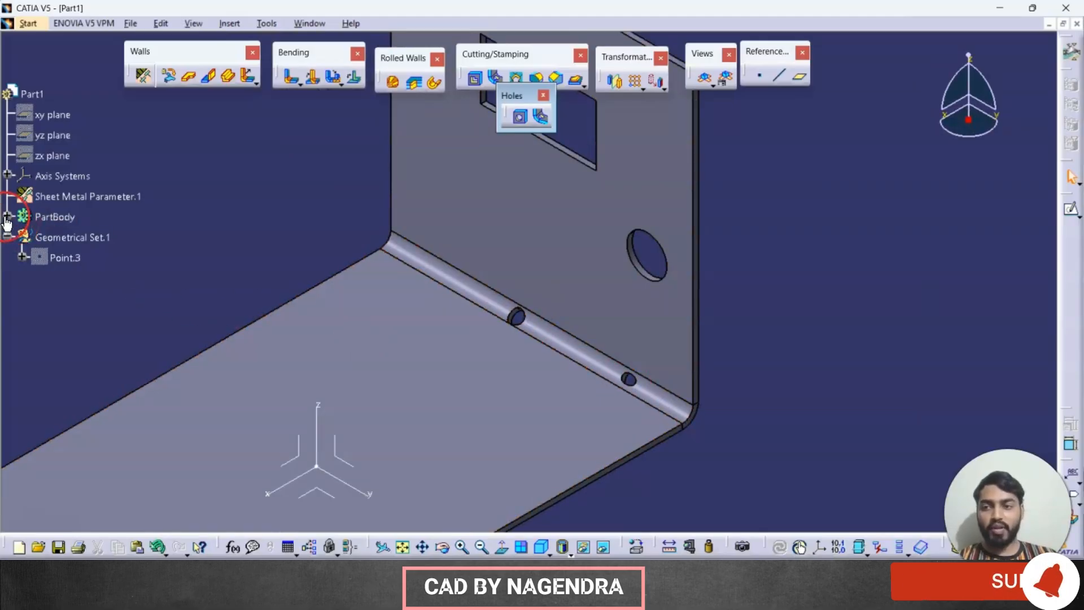
Step: Expand the part body in the specification tree and locate the bend hole and circular cutout features on the model
click(7, 218)
middle_drag(213, 249, 279, 318)
scroll(171, 322, down, 3)
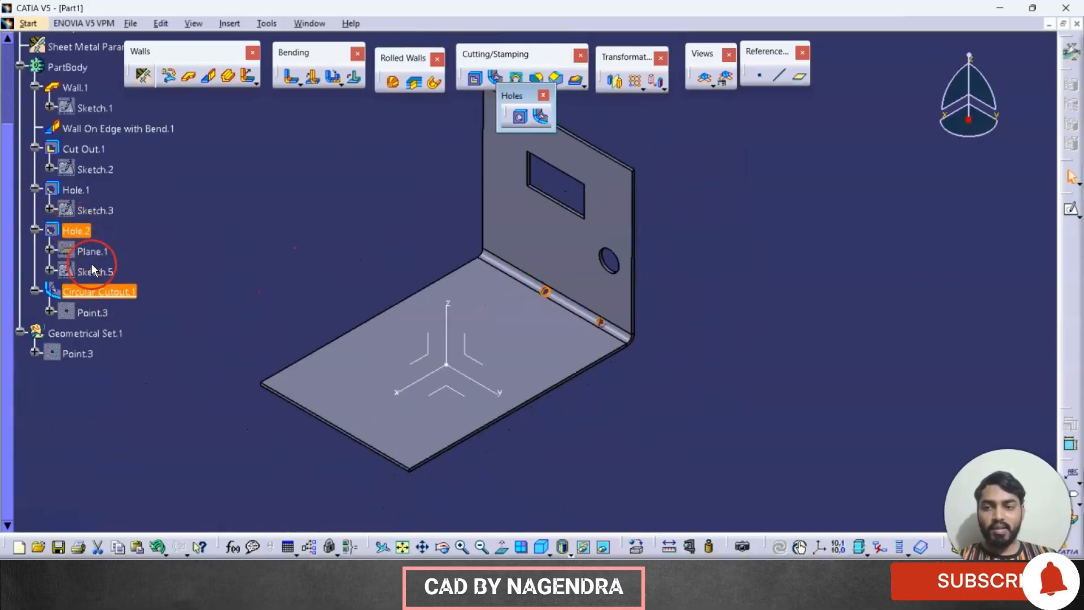
click(90, 298)
click(658, 469)
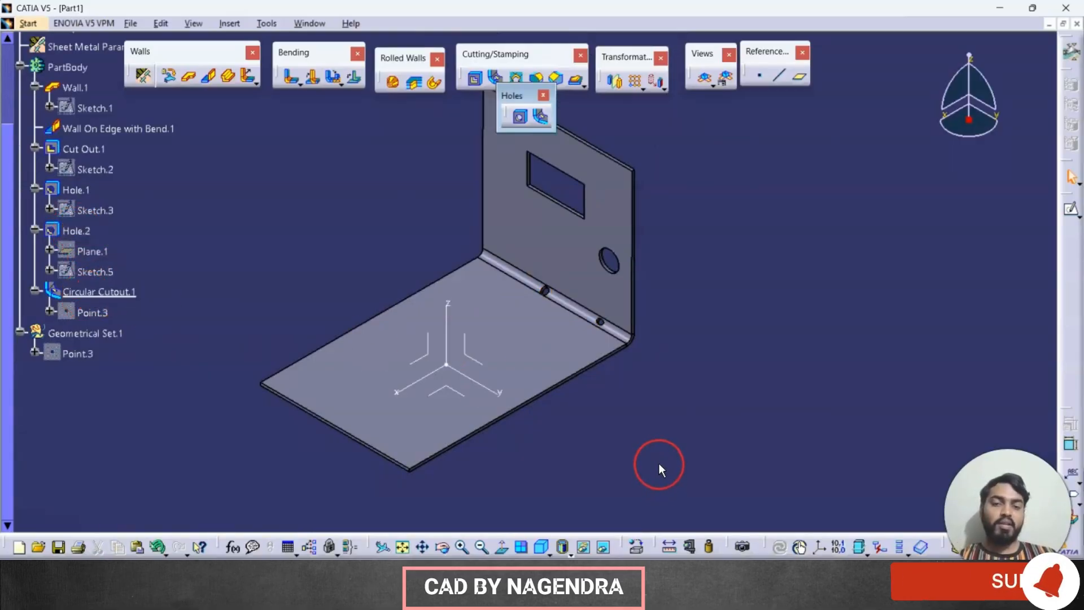
middle_drag(690, 342, 674, 390)
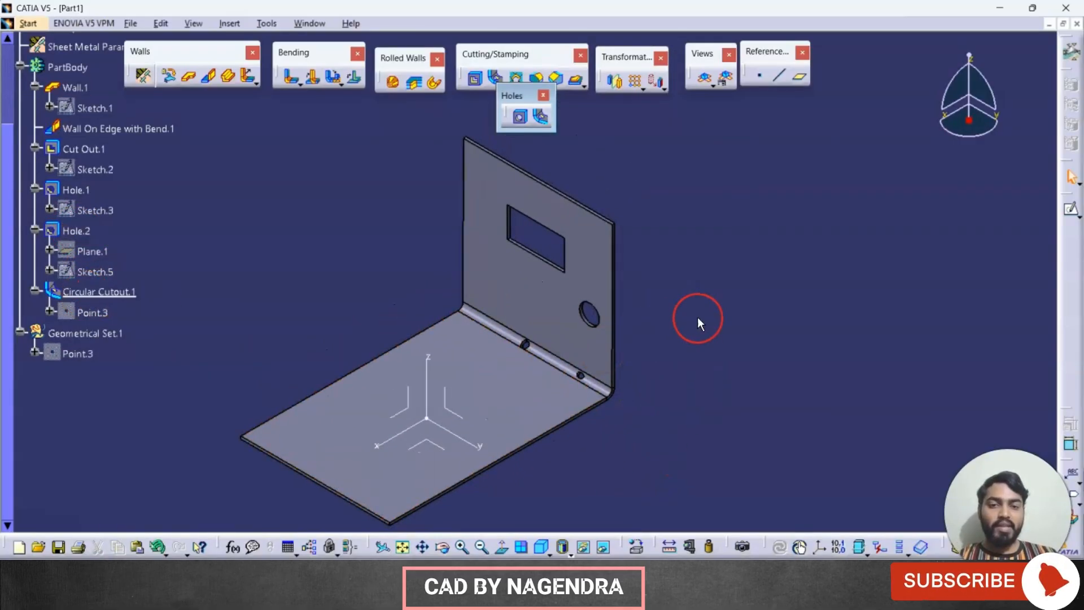
Step: Unfold the part into its flat view and compare the bend's hole and circular cutout from the top view
click(702, 80)
middle_drag(425, 274, 544, 508)
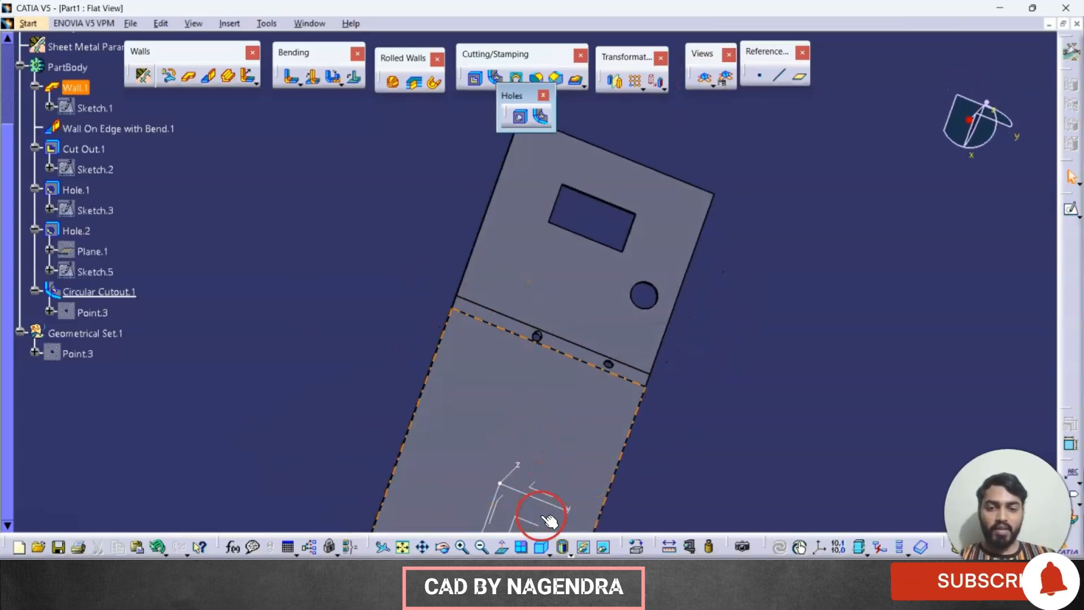
click(543, 546)
drag(545, 550, 570, 524)
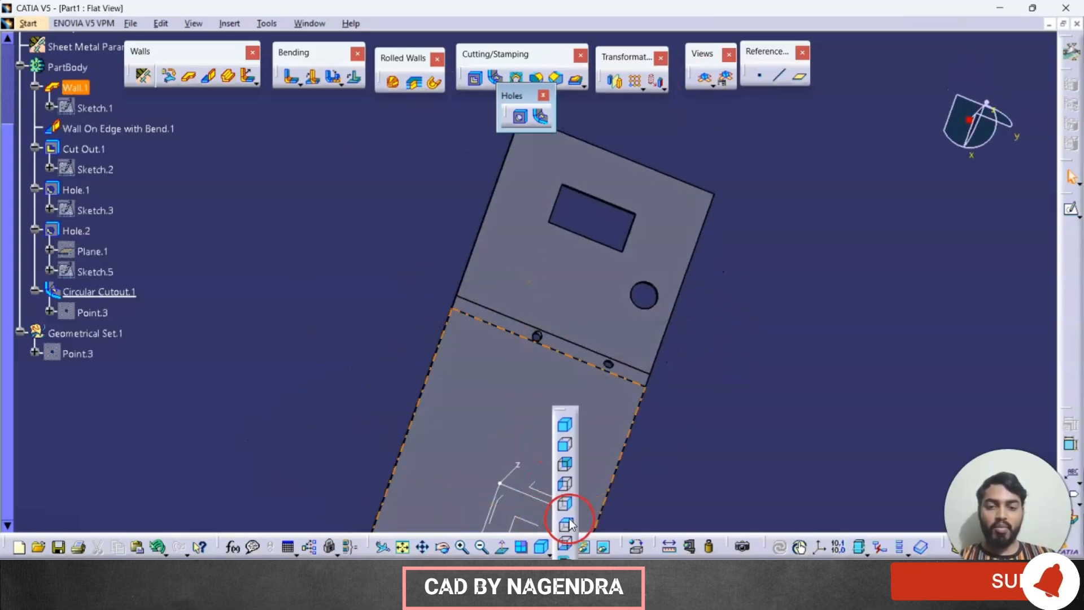
click(569, 524)
middle_drag(638, 345, 694, 158)
middle_click(813, 507)
middle_drag(707, 332, 710, 369)
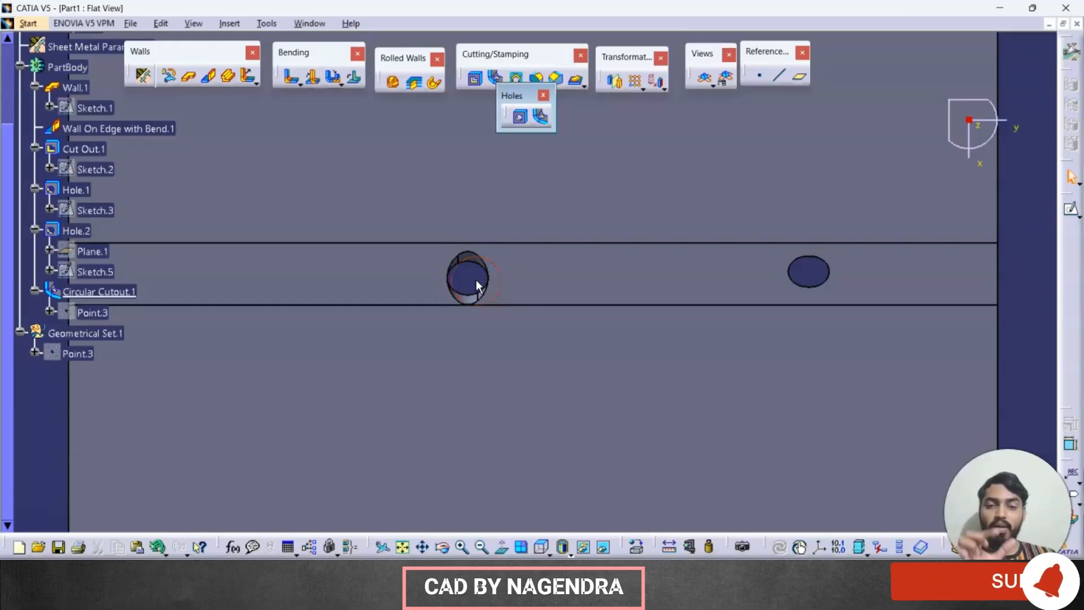
middle_drag(747, 326, 651, 354)
click(711, 299)
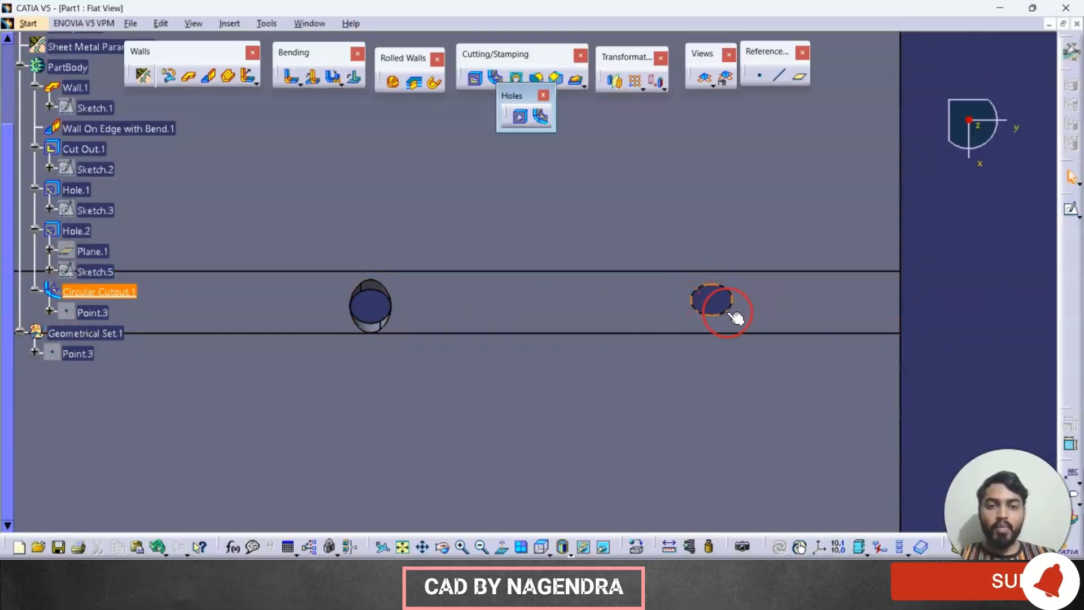
Step: Examine the shapes of both bend openings from the underside of the flattened part
mouse_move(785, 334)
middle_down()
mouse_move(776, 370)
mouse_move(591, 365)
mouse_move(356, 211)
mouse_move(590, 375)
mouse_move(651, 358)
mouse_move(589, 247)
middle_up()
scroll(784, 337, down, 1)
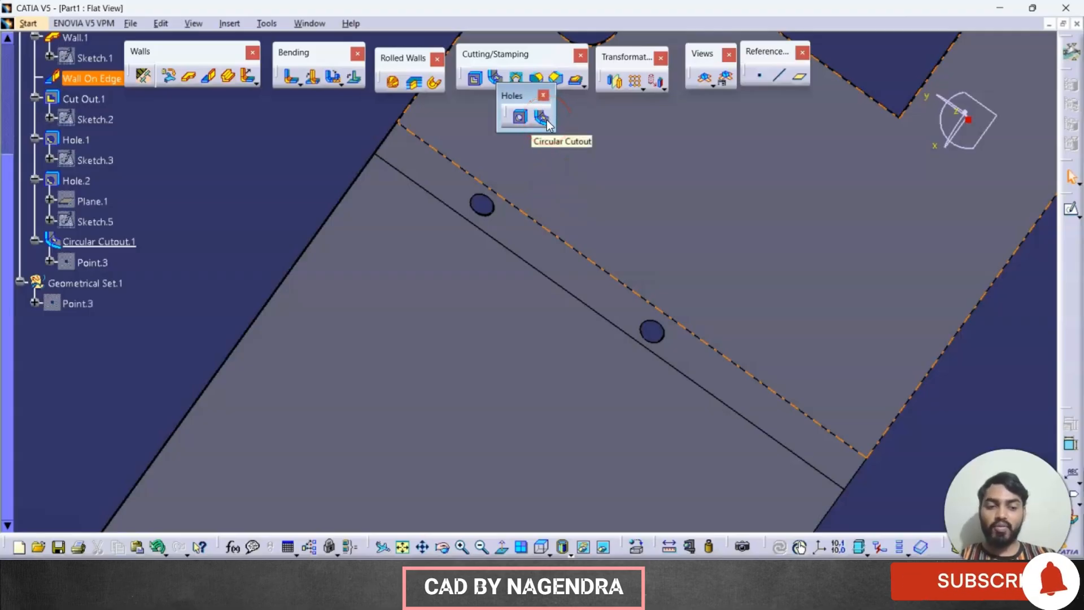
middle_drag(556, 252, 577, 319)
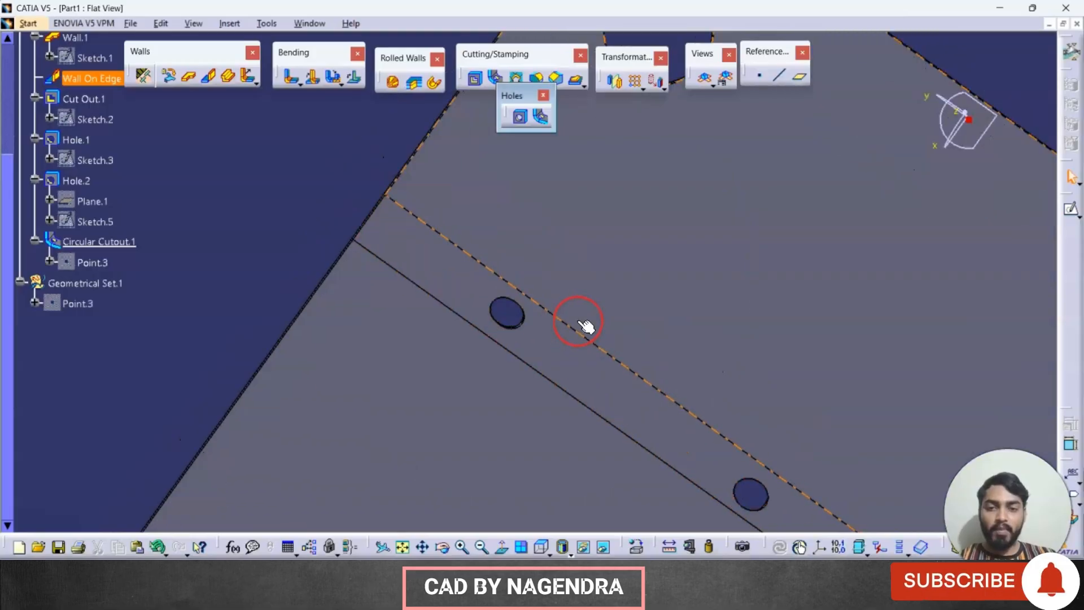
click(518, 309)
click(497, 327)
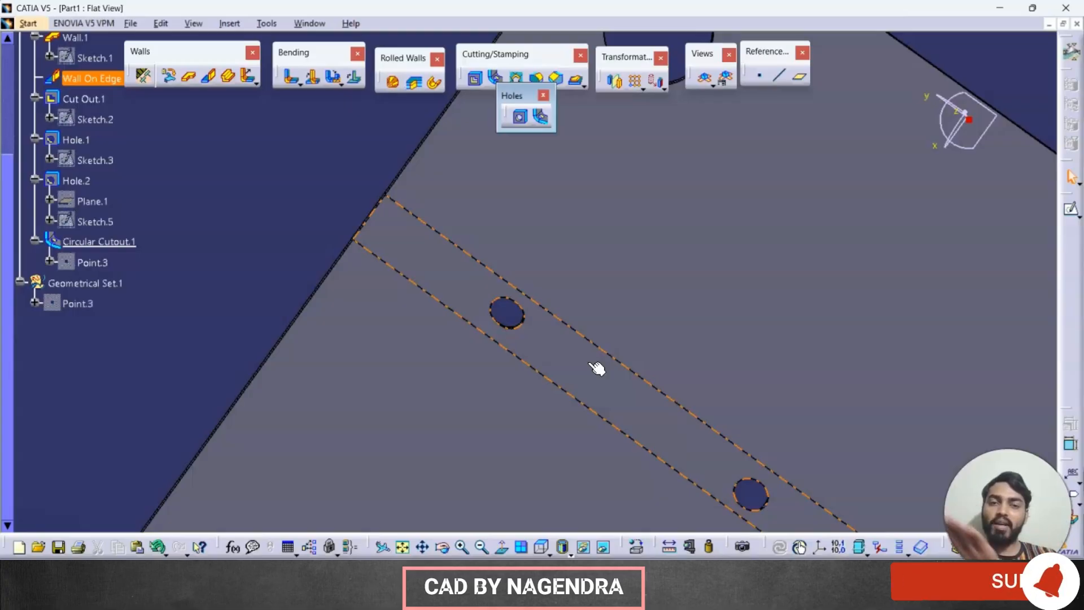
ctrl+middle_drag(554, 411, 553, 453)
click(484, 474)
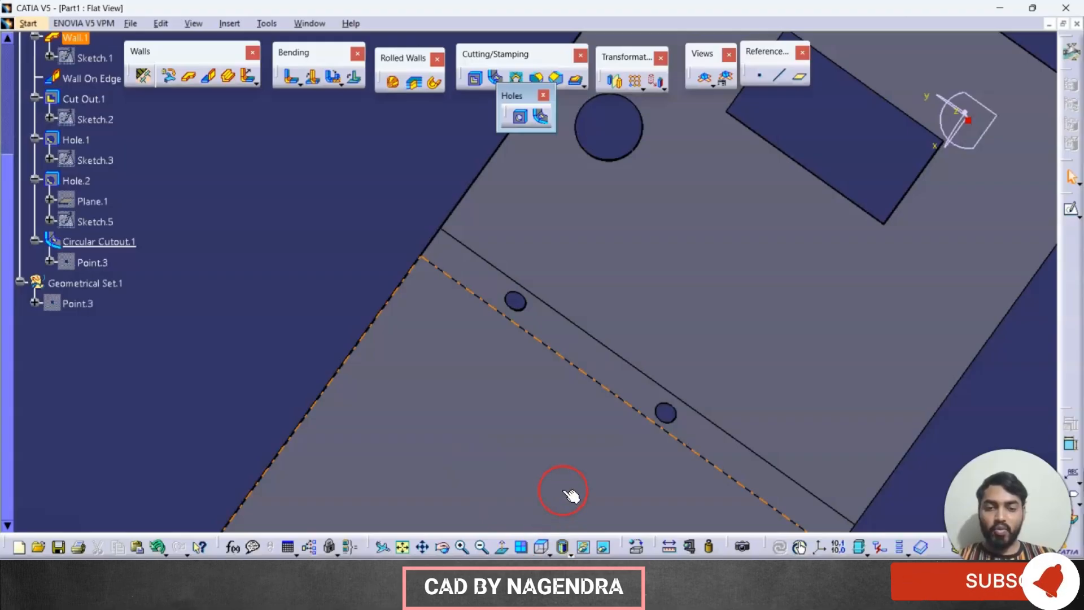
Step: Show the flattened part isometrically and fold it back into the 3D view
click(550, 552)
click(565, 425)
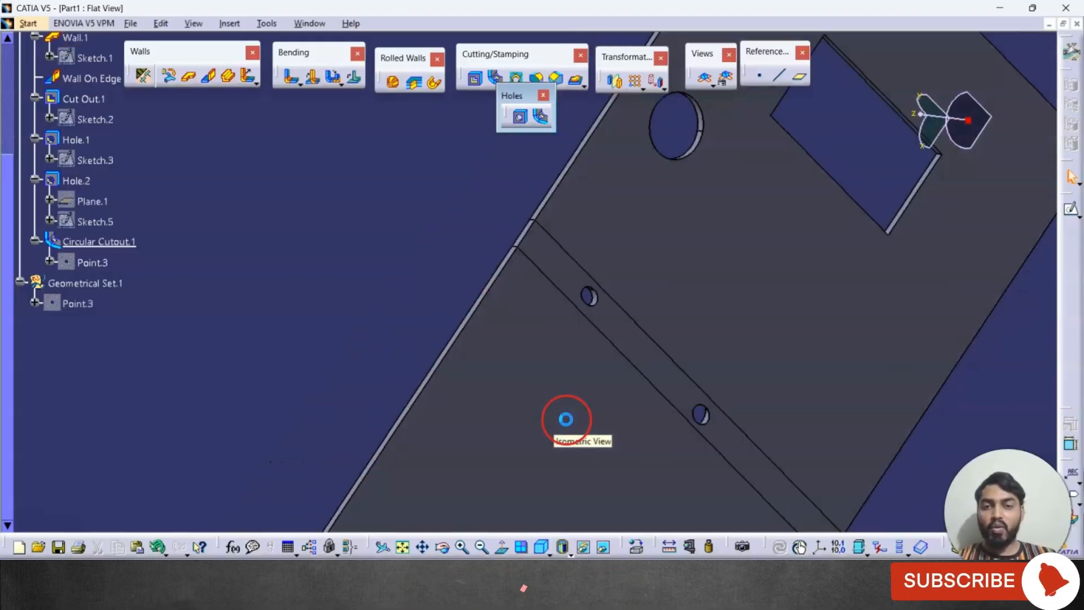
middle_drag(658, 211, 689, 141)
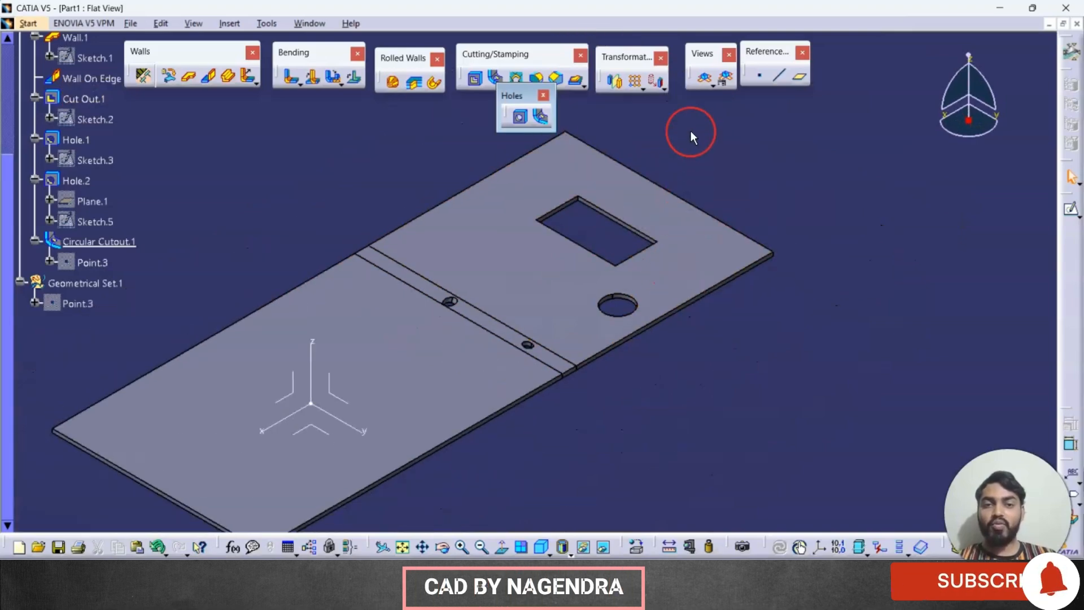
click(702, 78)
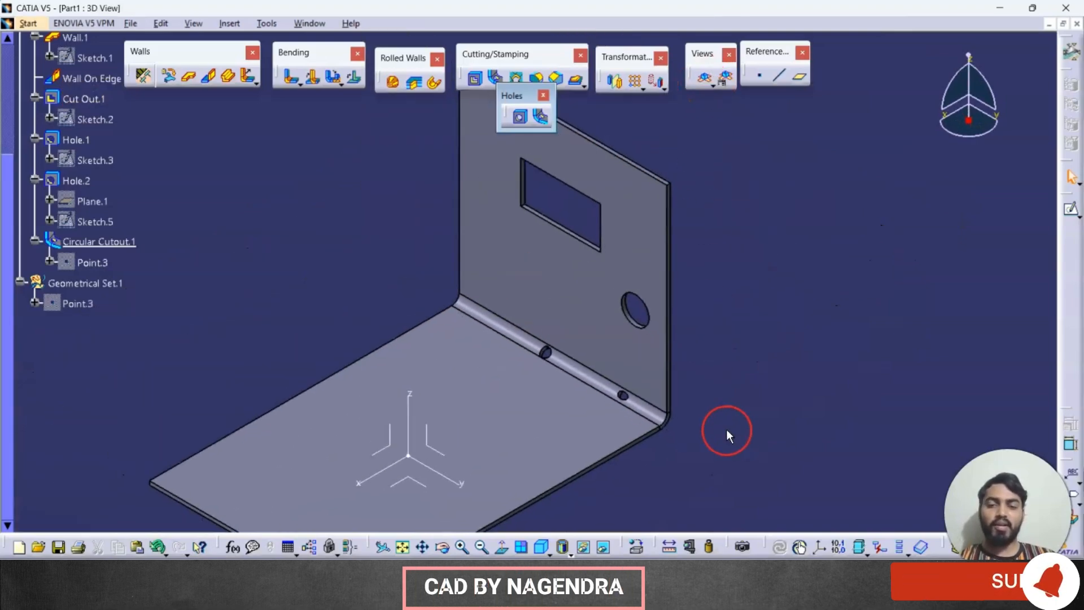